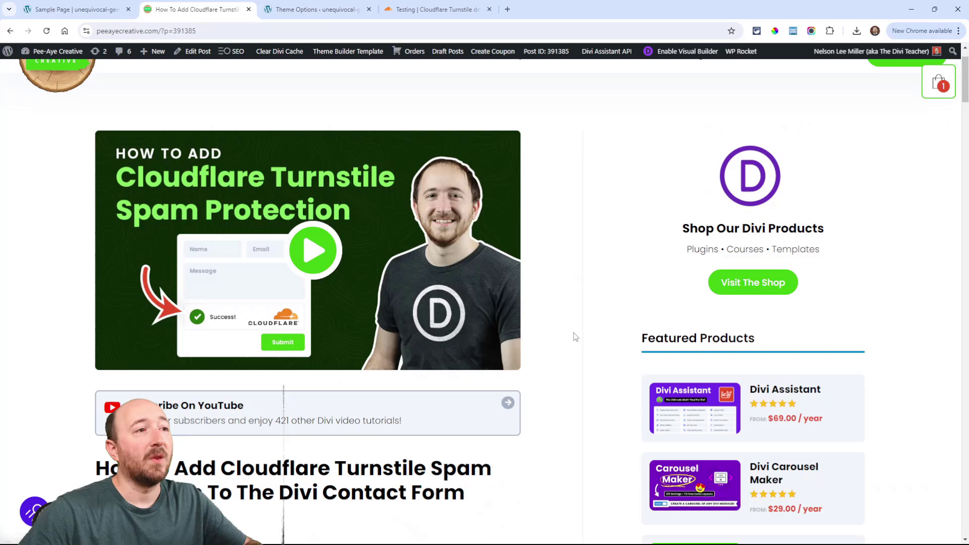
Scroll the Pee-Aye Creative post down to its title and Turnstile introduction paragraphs.
scroll(573, 336, down, 1)
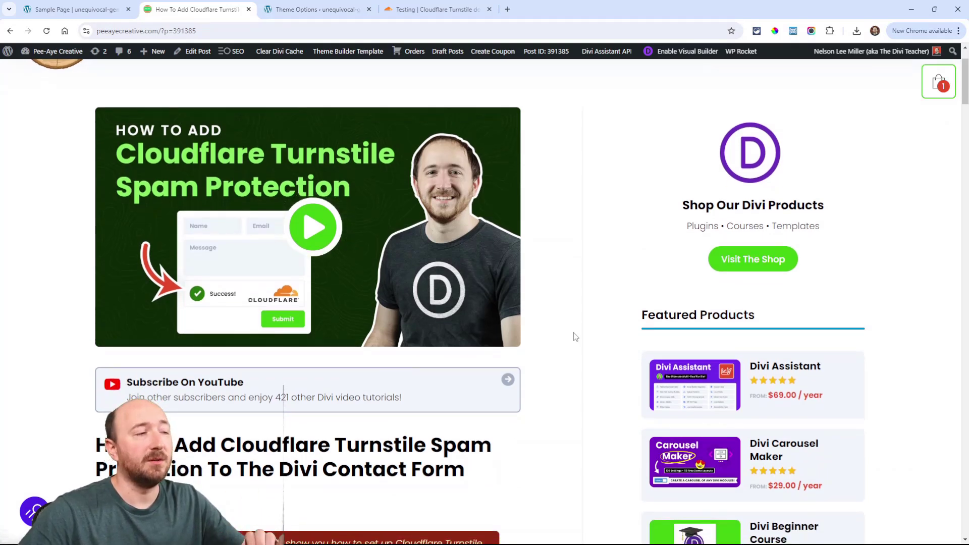
scroll(574, 337, down, 5)
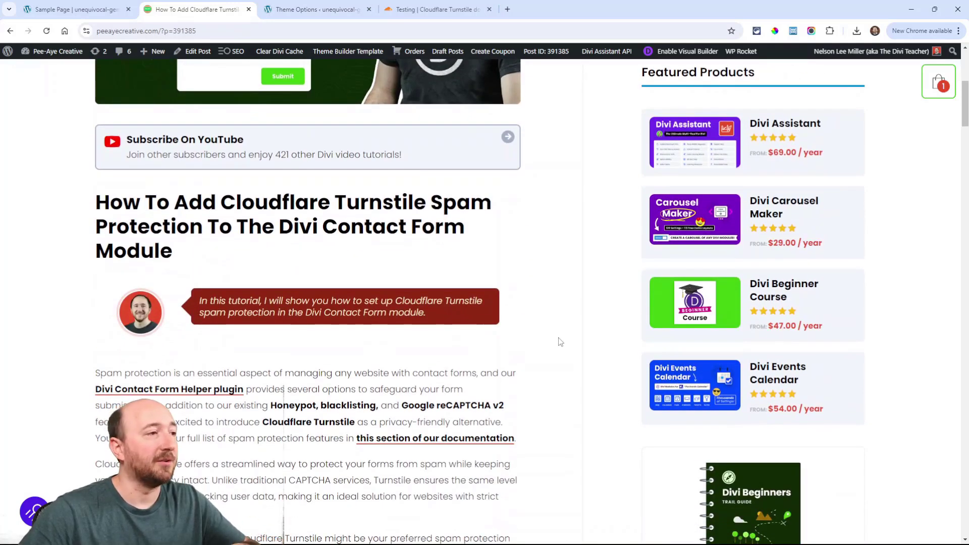
scroll(560, 341, down, 3)
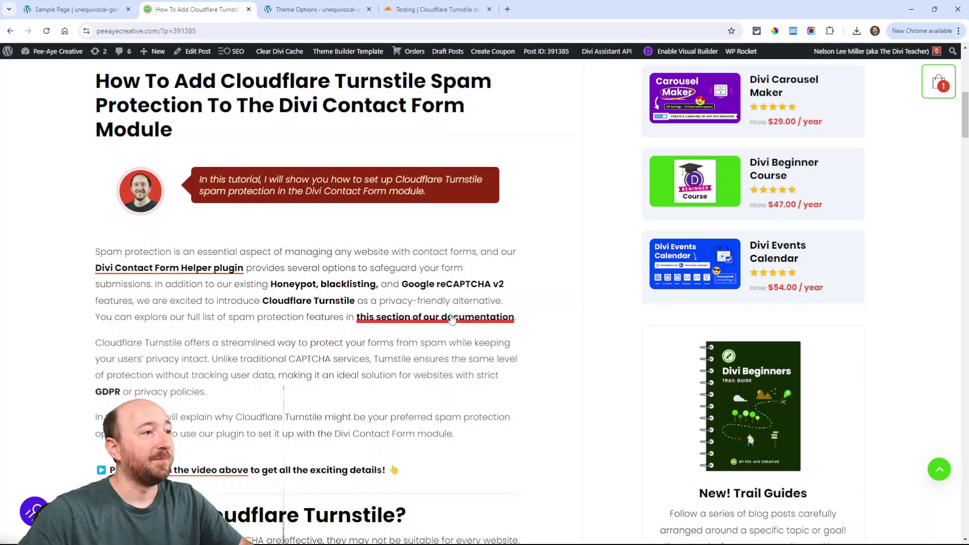
Scroll down to the 'Why Use Cloudflare Turnstile?' reasons and the setup heading.
scroll(479, 303, down, 8)
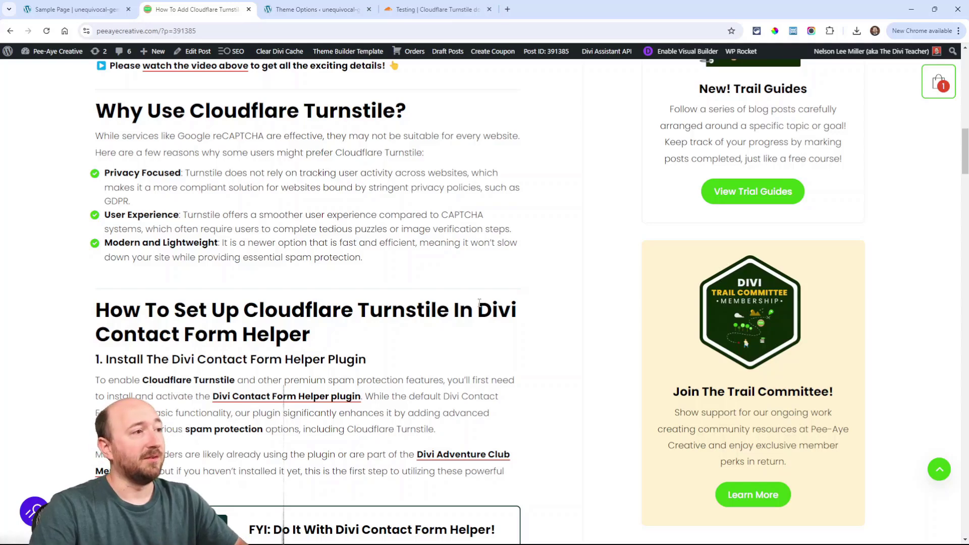
Scroll to steps 2 and 3 on getting Turnstile keys and entering them in Divi Theme Options.
scroll(479, 303, down, 4)
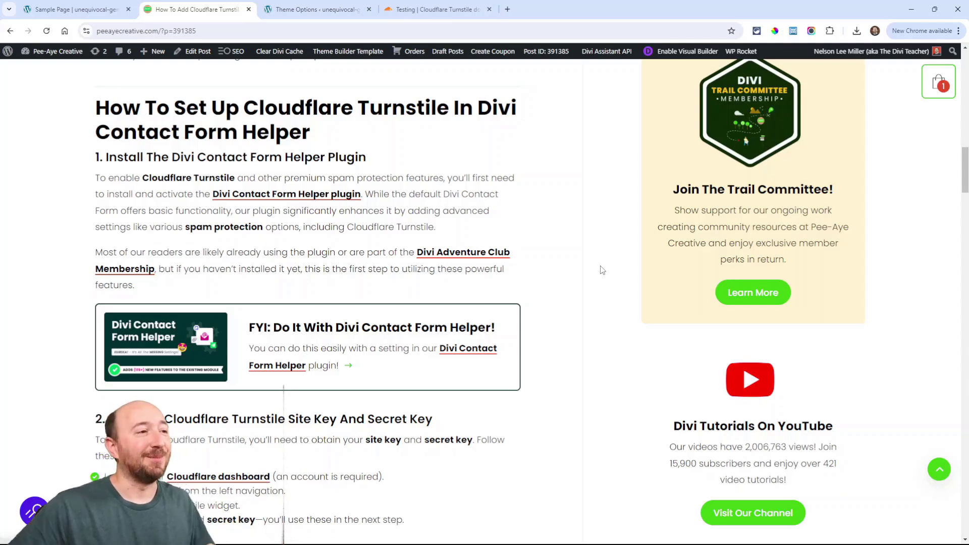
scroll(602, 270, down, 6)
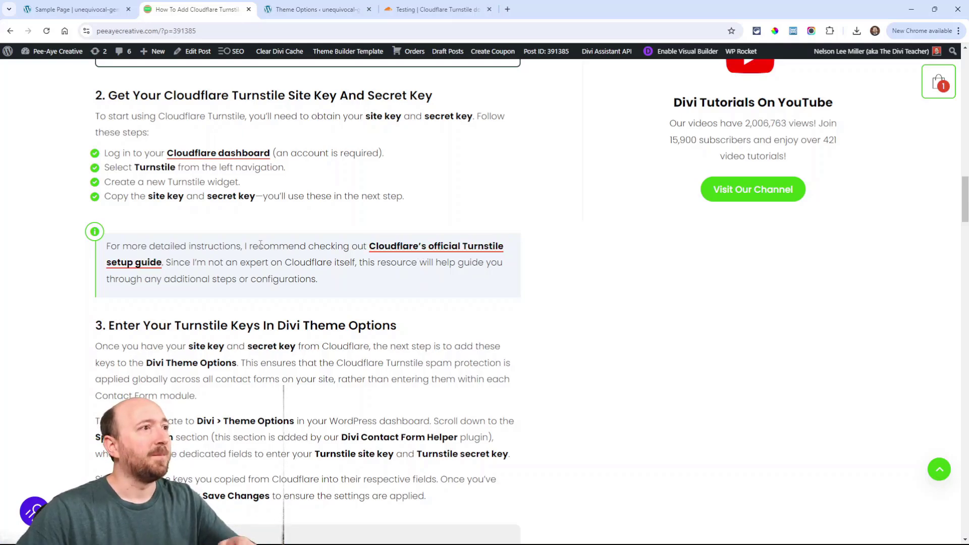
Read the New sites steps in Cloudflare's official Turnstile get-started guide for obtaining sitekey and secret key.
click(389, 247)
scroll(447, 286, down, 3)
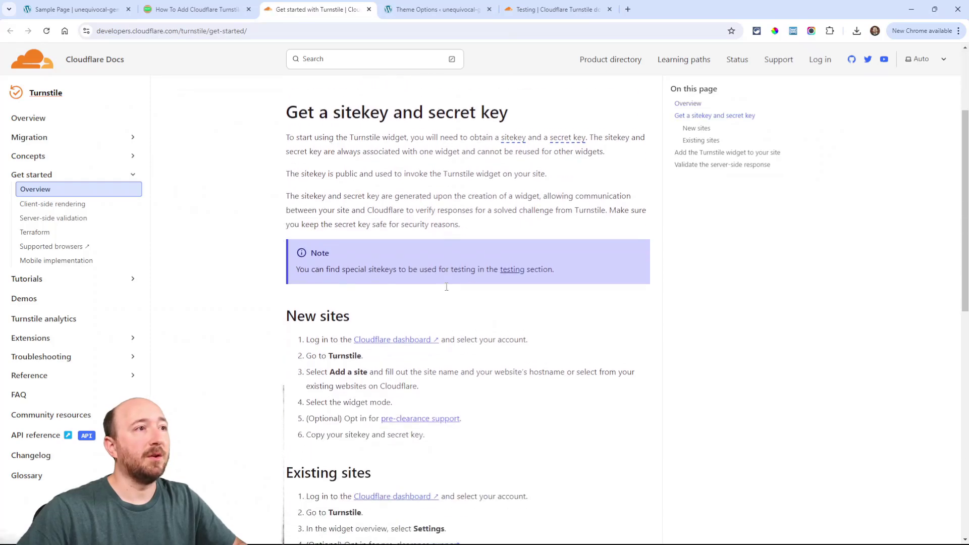
scroll(446, 287, down, 2)
drag(296, 211, 336, 212)
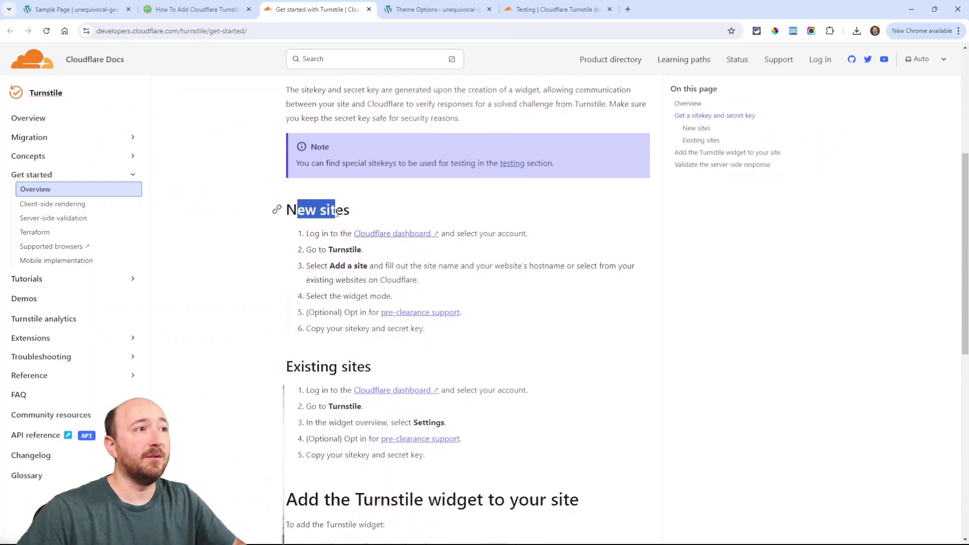
scroll(504, 225, down, 3)
click(525, 227)
scroll(532, 229, up, 2)
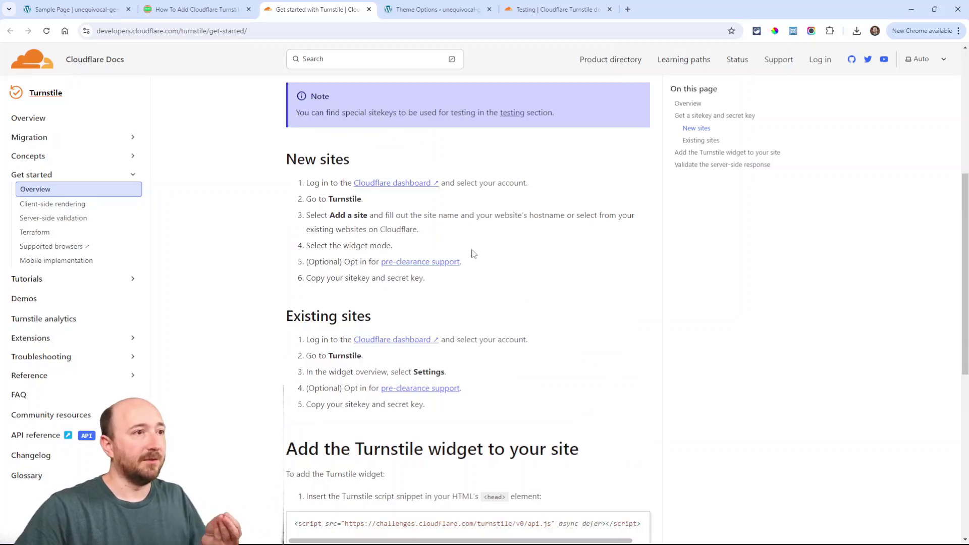
scroll(540, 298, down, 3)
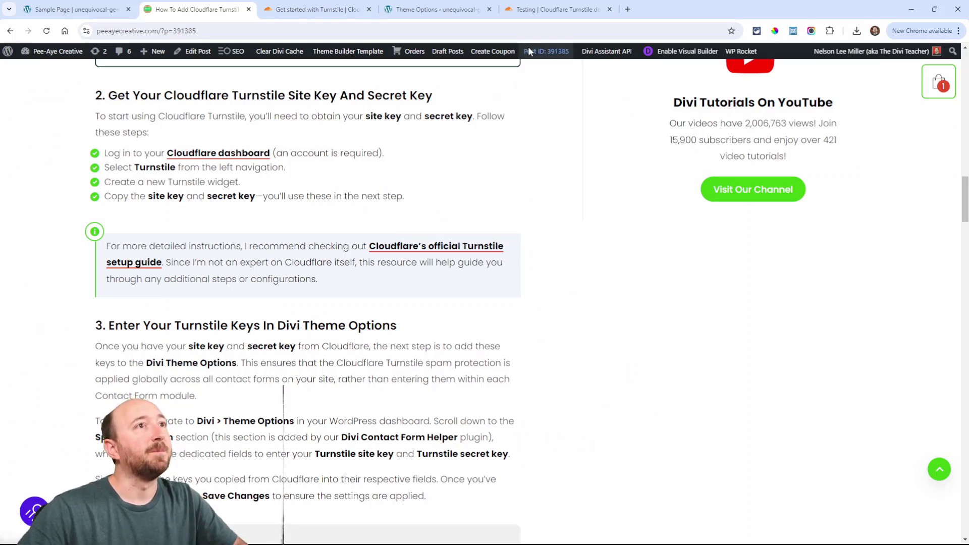
Go to the Turnstile Testing docs and find the dummy sitekeys and secret keys section.
click(535, 17)
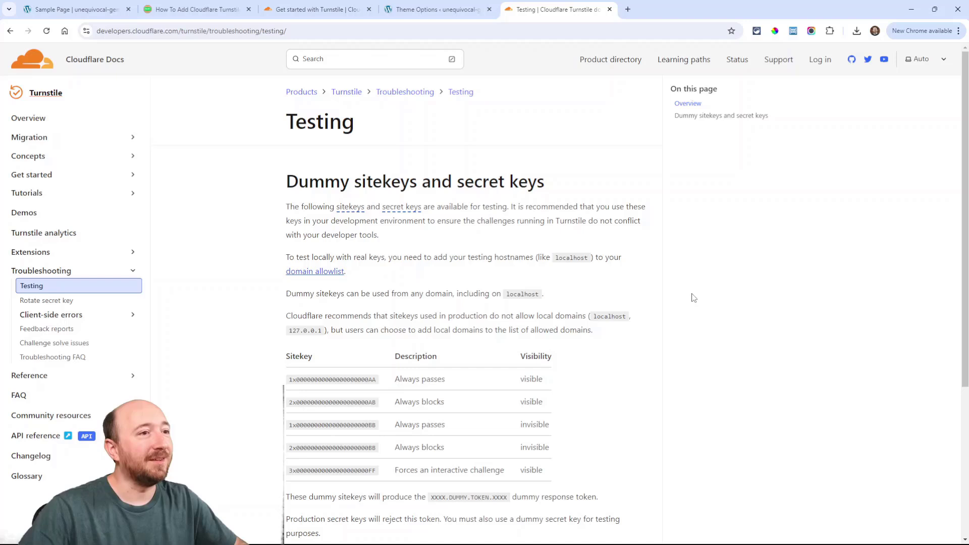
scroll(681, 298, down, 1)
drag(299, 131, 529, 132)
click(672, 206)
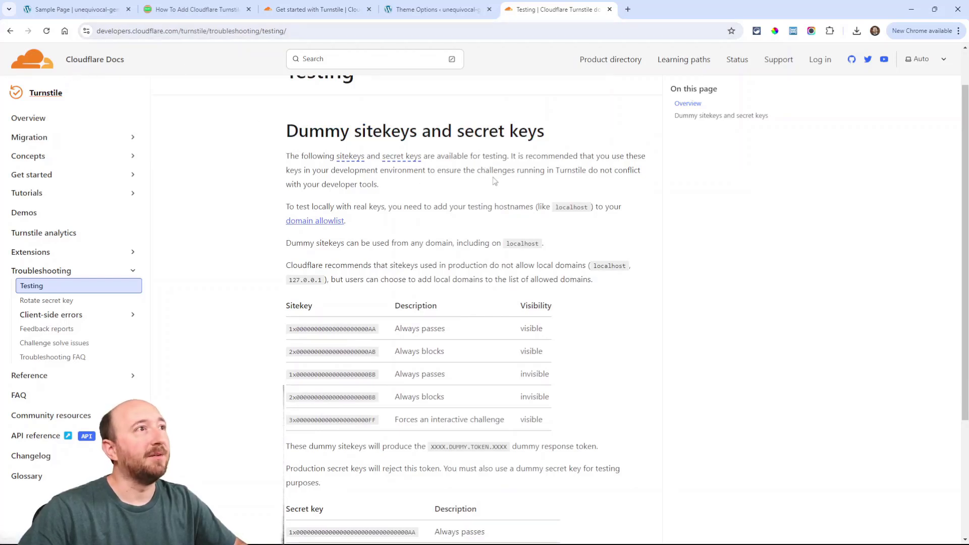
Select the 'Always passes, visible' dummy sitekey in the table for copying.
scroll(559, 222, down, 2)
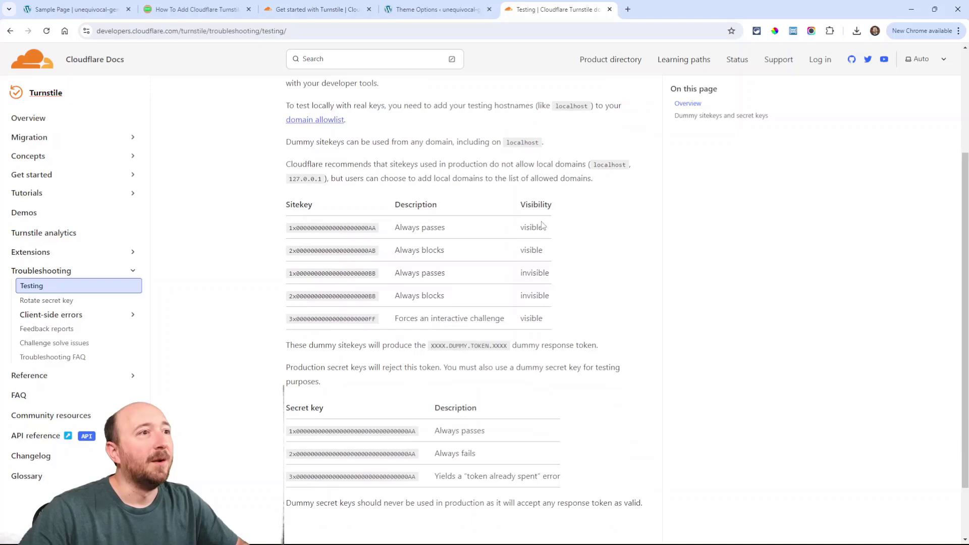
drag(290, 225, 378, 230)
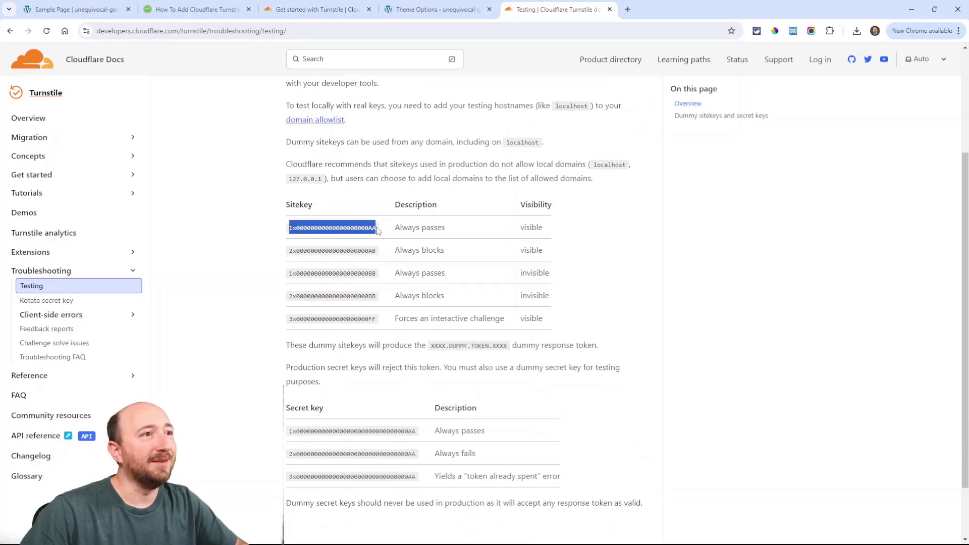
click(444, 227)
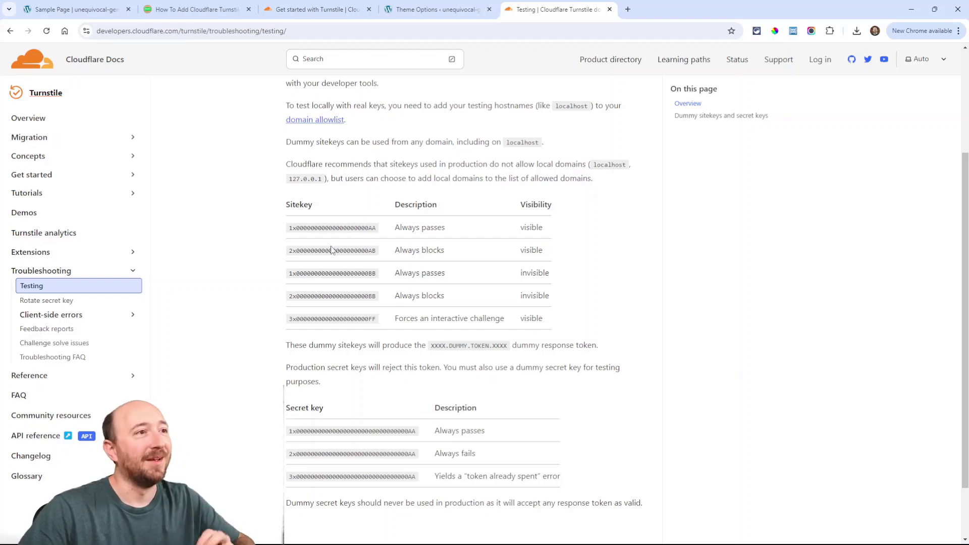
drag(285, 255, 378, 254)
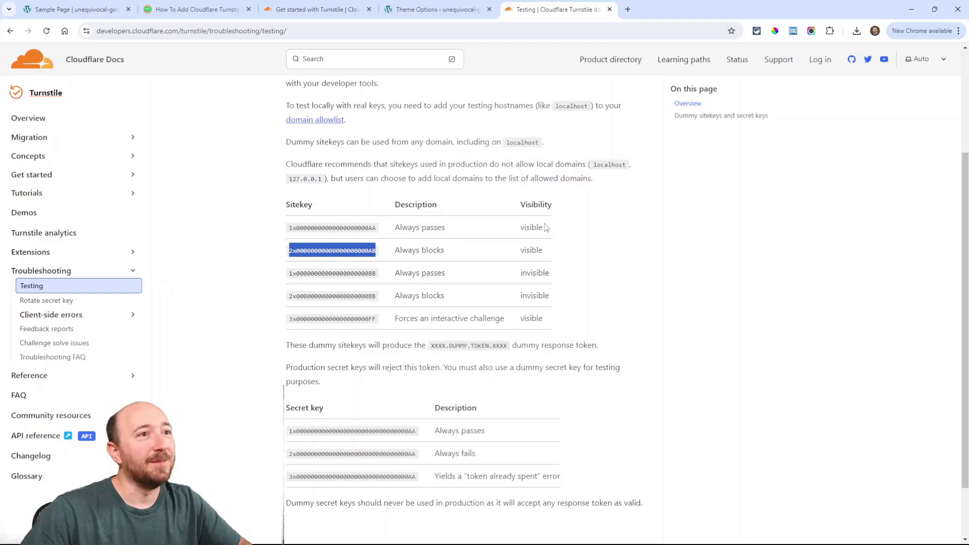
scroll(587, 288, down, 2)
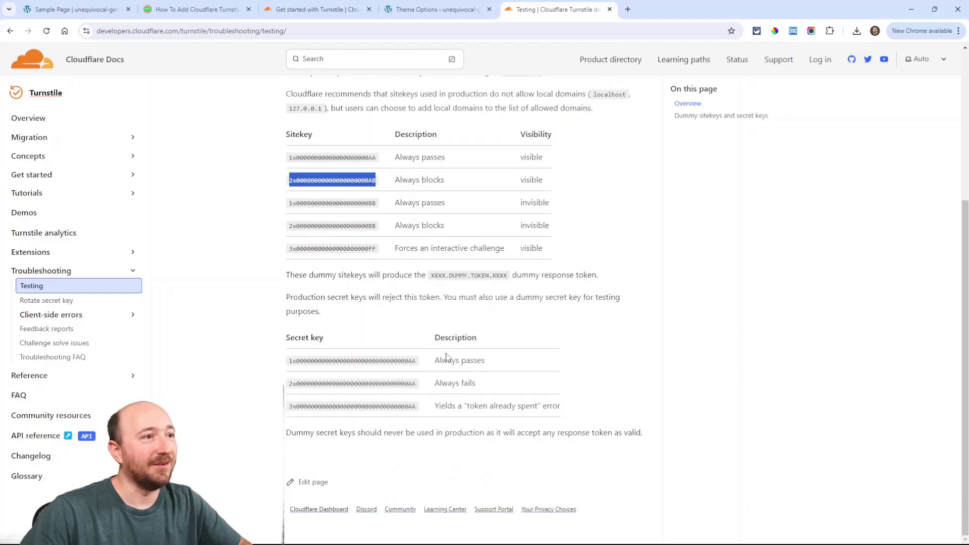
click(687, 298)
scroll(643, 272, up, 1)
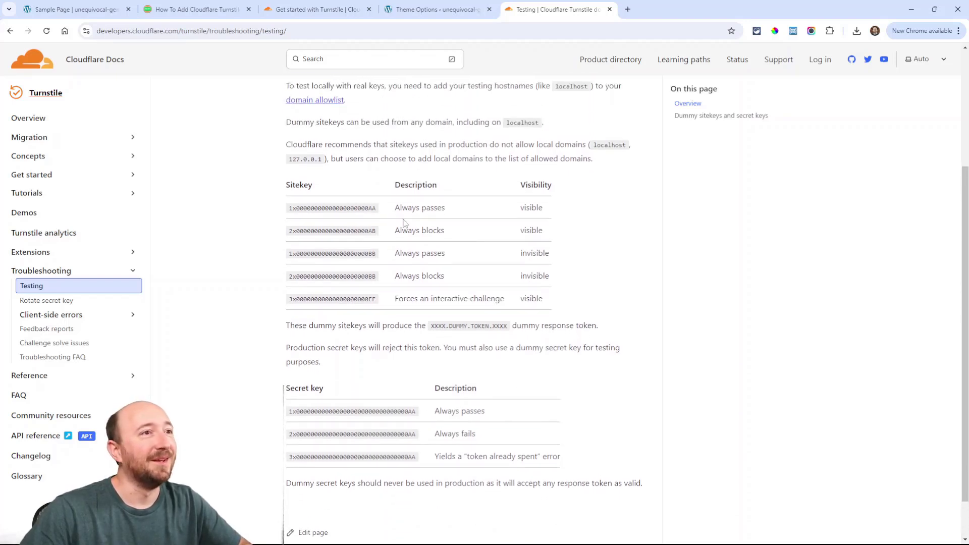
drag(291, 210, 380, 214)
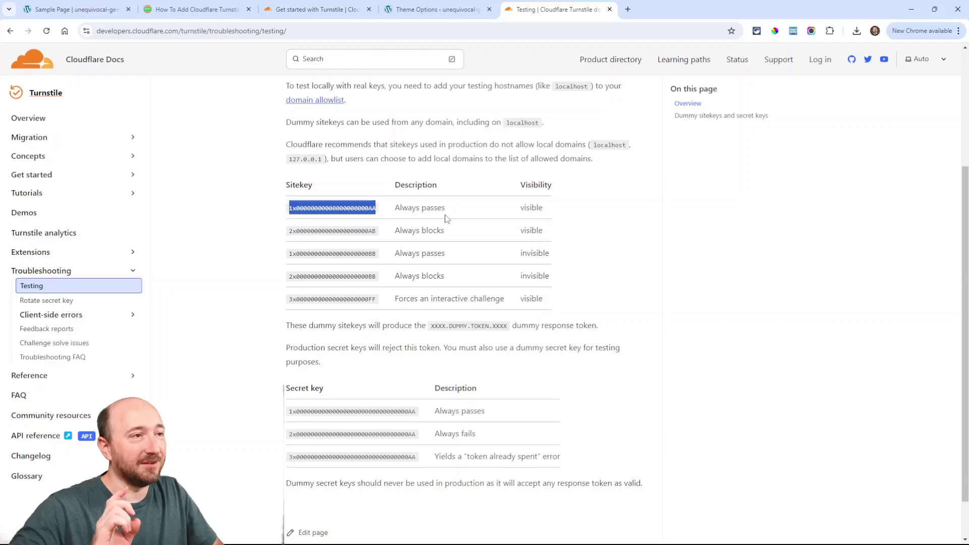
Show the Divi Contact Form Helper settings in Divi Theme Options.
click(429, 10)
scroll(286, 208, down, 3)
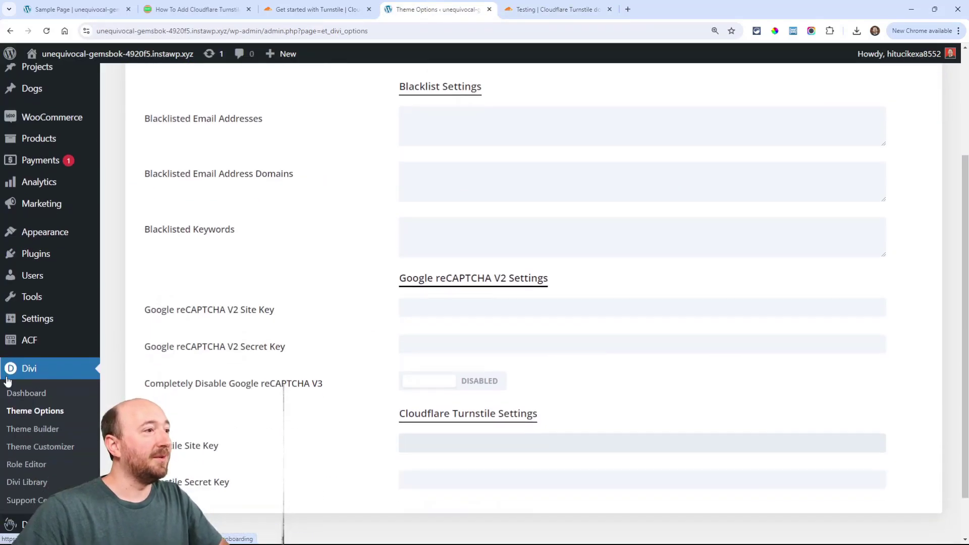
scroll(215, 355, up, 5)
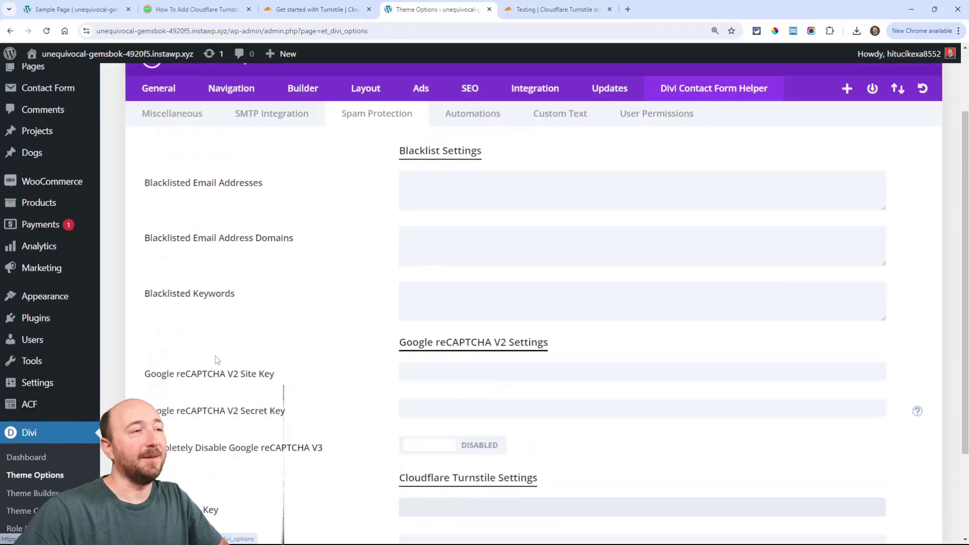
click(160, 177)
scroll(260, 224, down, 4)
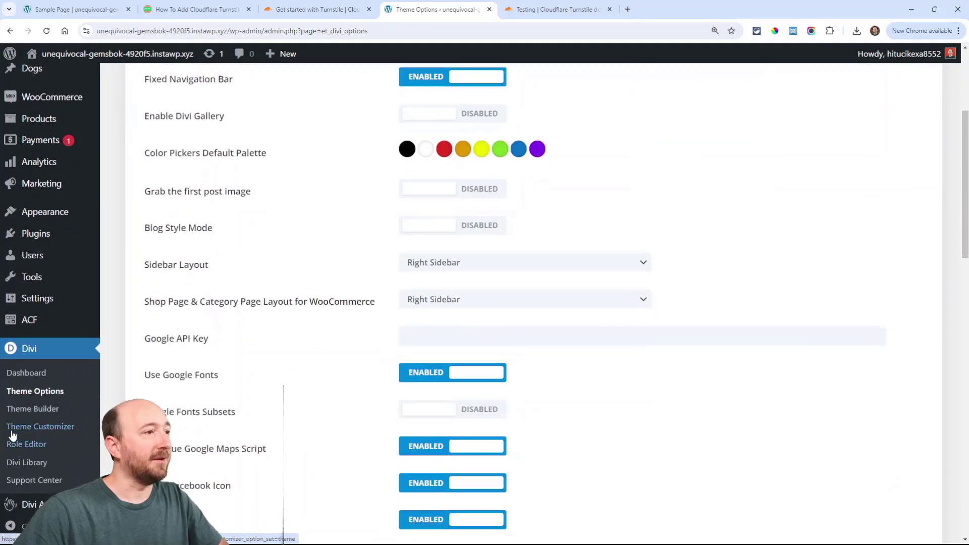
scroll(30, 404, up, 4)
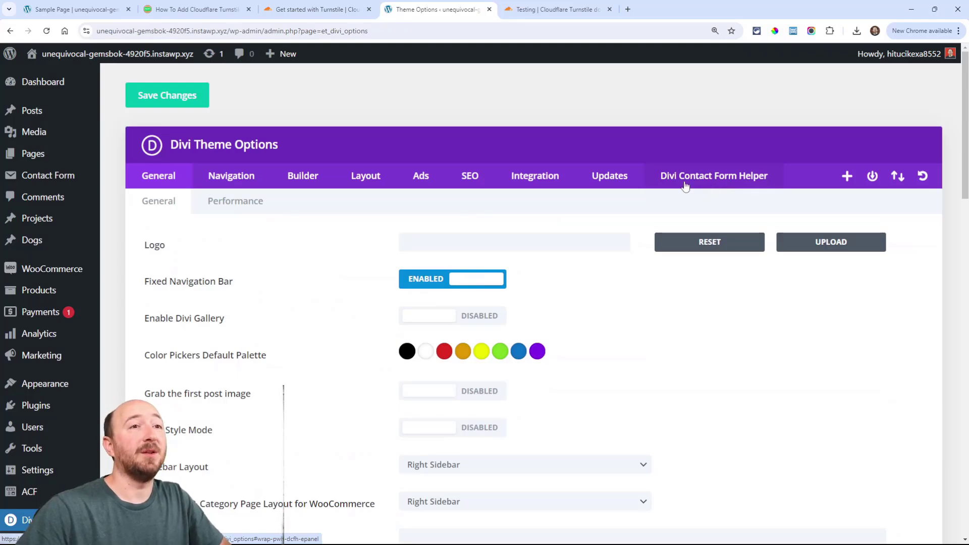
click(699, 184)
scroll(281, 401, down, 4)
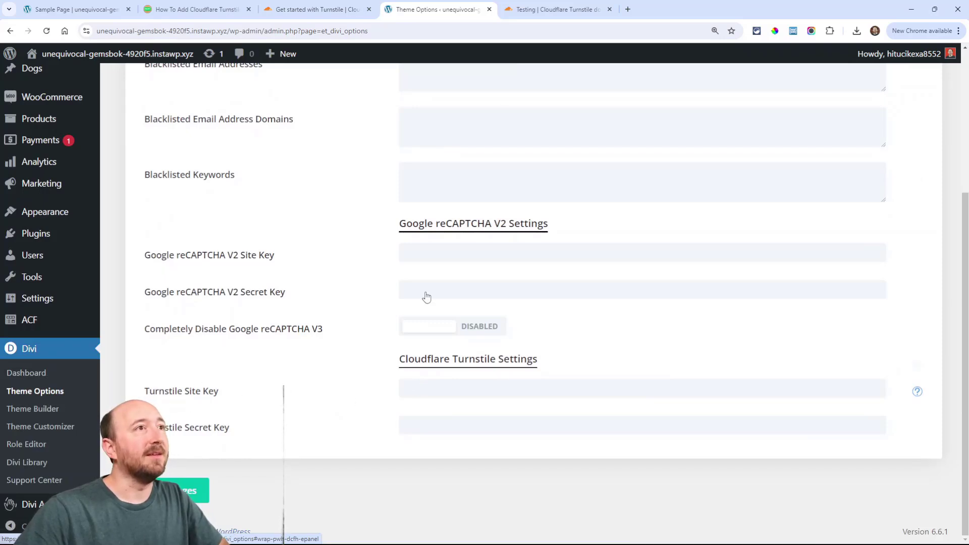
Paste the copied dummy test sitekey into the Turnstile Site Key field.
click(552, 9)
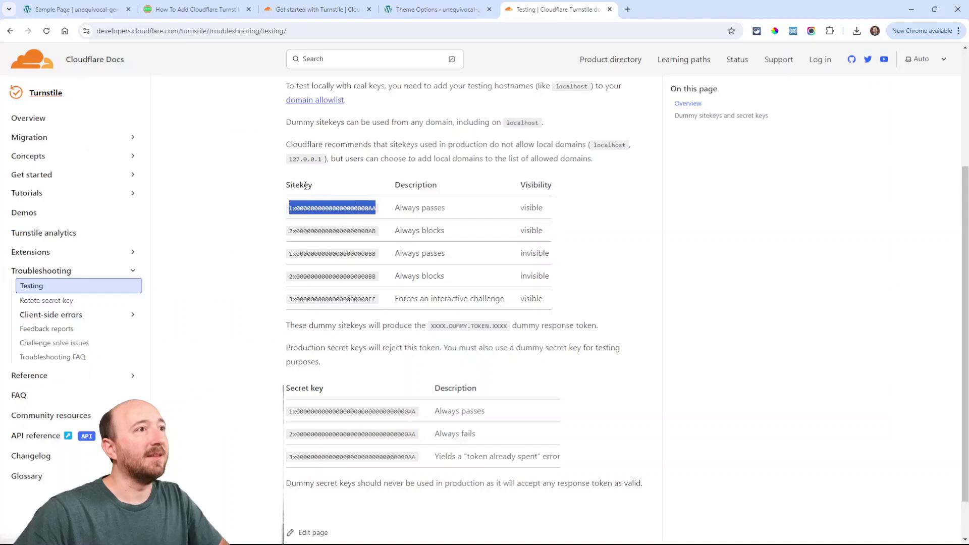
click(434, 9)
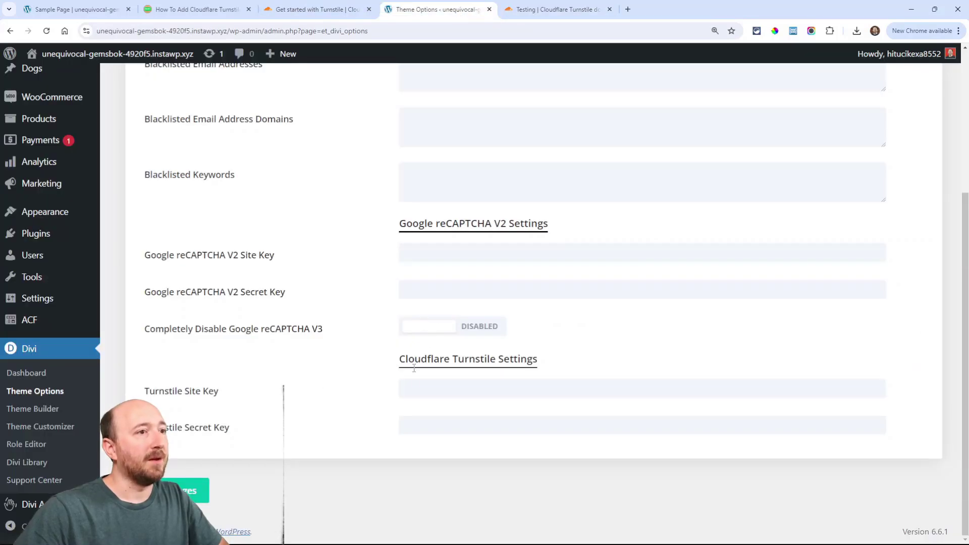
click(418, 390)
key(ctrl+v)
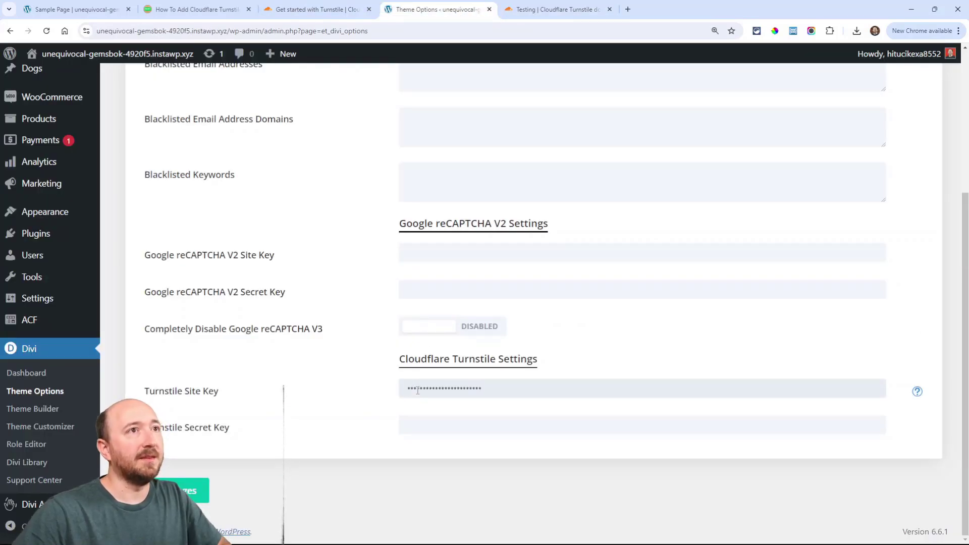
Copy the always-passes dummy secret key and paste it into the Turnstile Secret Key field.
click(555, 9)
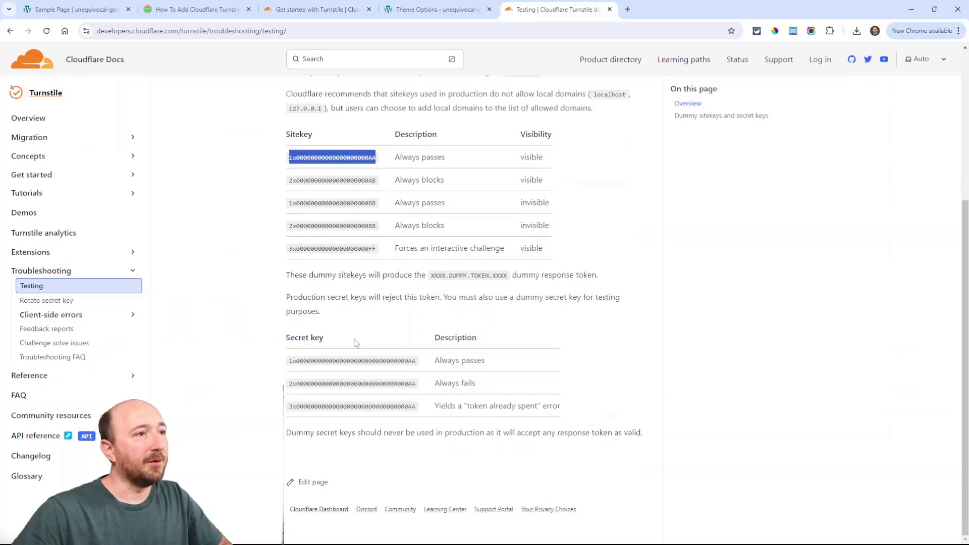
drag(289, 367, 414, 360)
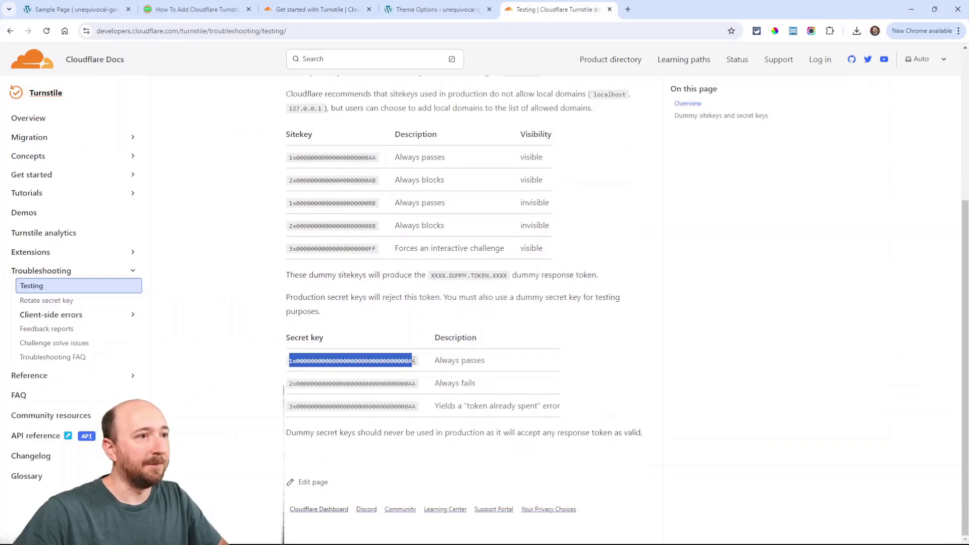
click(434, 9)
click(440, 419)
key(ctrl+v)
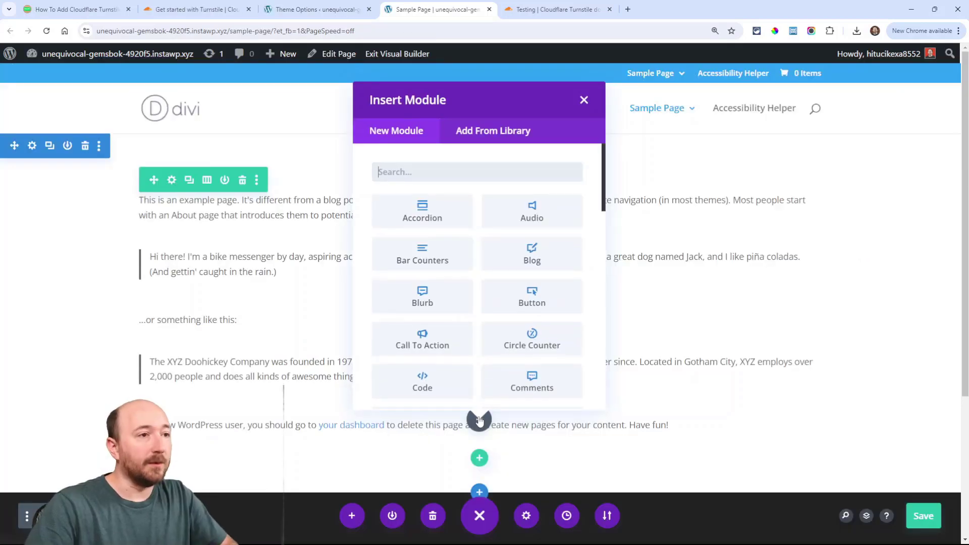
Add a Contact Form module with Name, Email and Message fields to the Sample Page.
text(con)
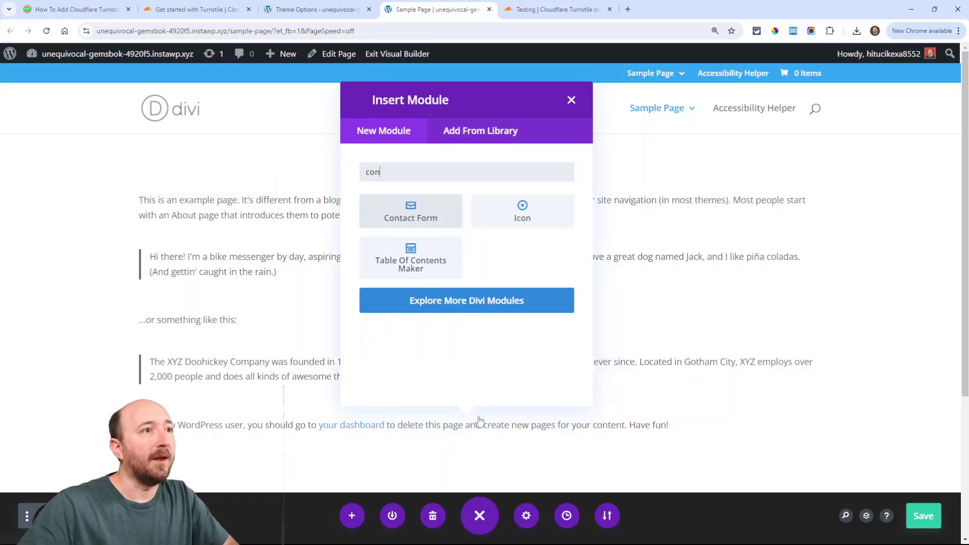
click(403, 220)
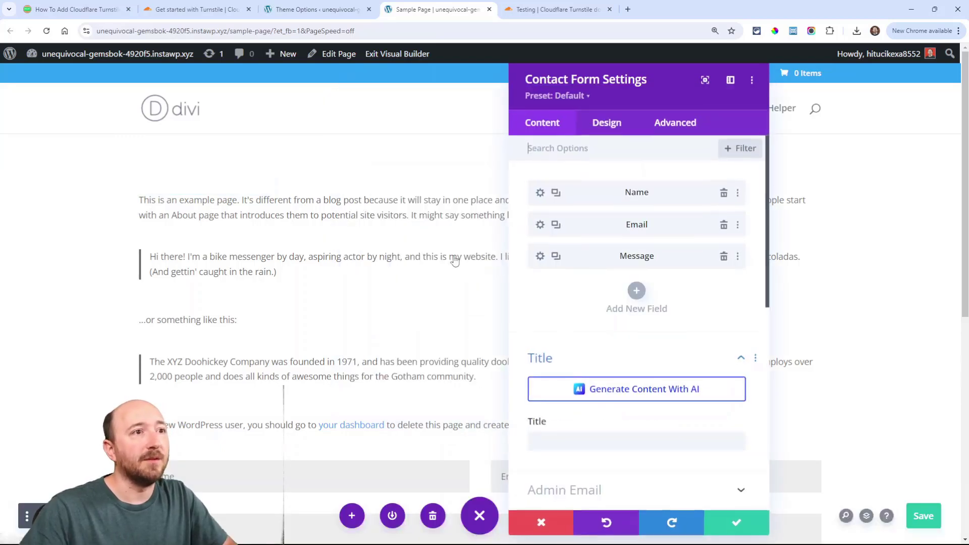
scroll(636, 322, down, 8)
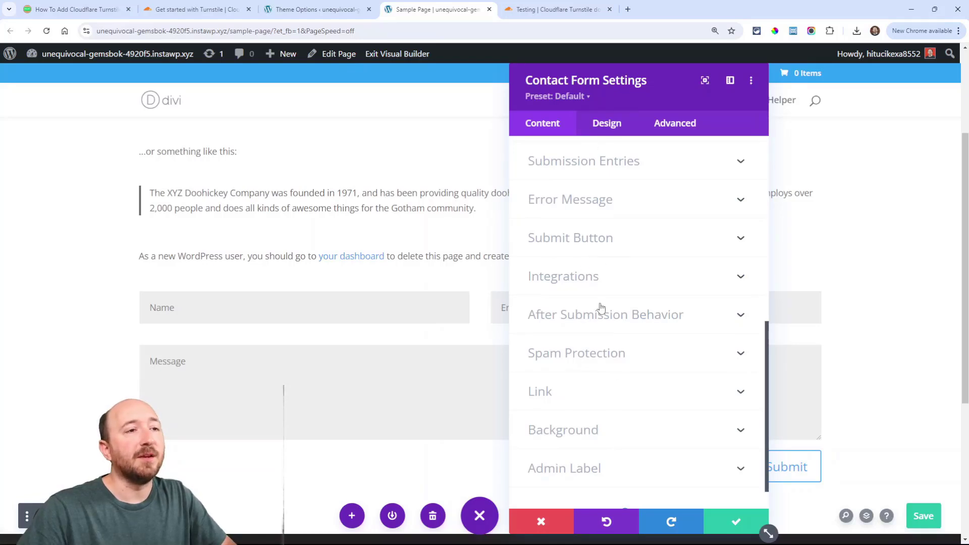
scroll(595, 336, down, 1)
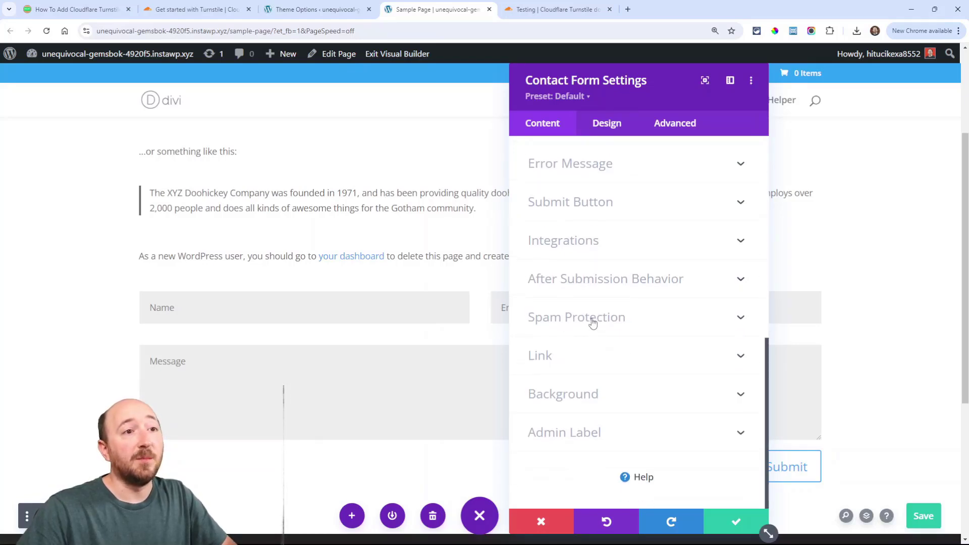
In Spam Protection, set Use Basic Captcha to NO and switch Use Cloudflare Turnstile on.
click(610, 321)
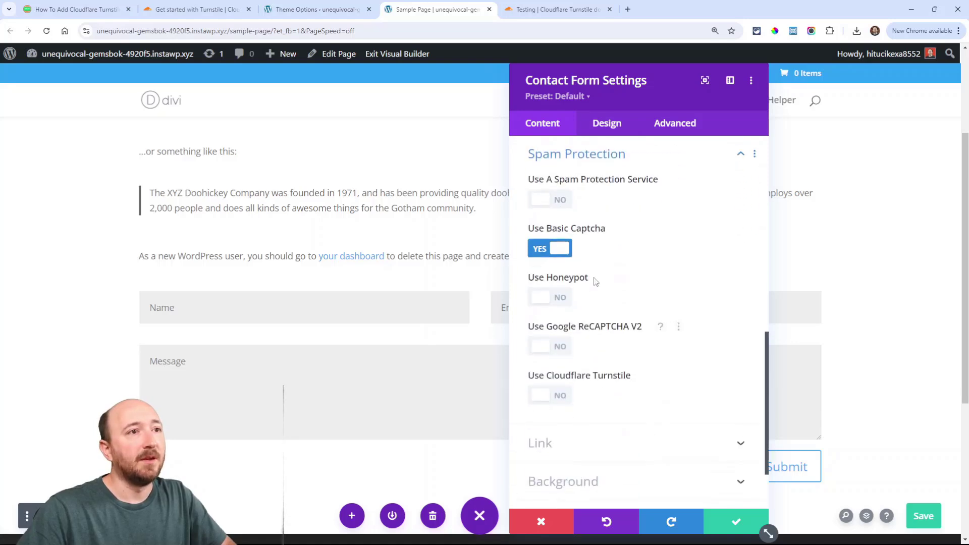
click(549, 249)
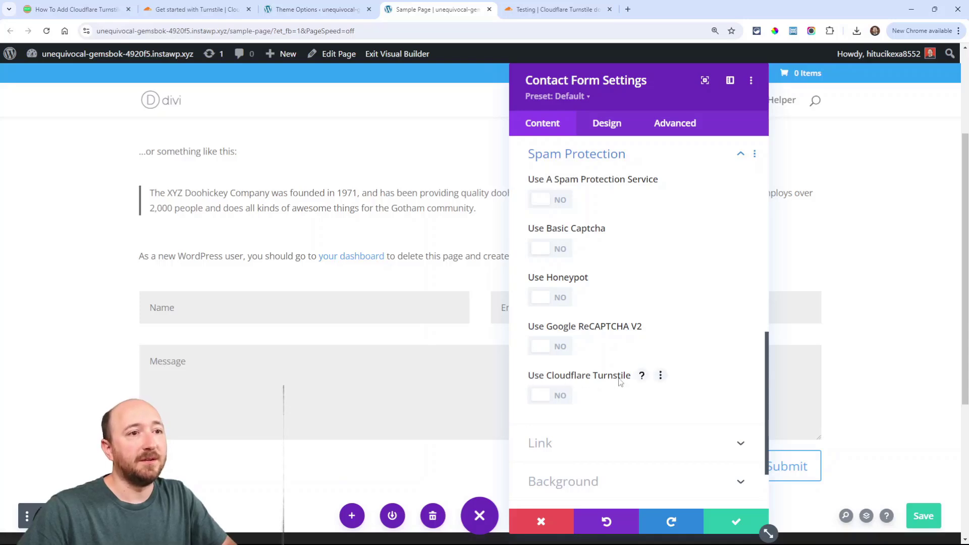
click(550, 401)
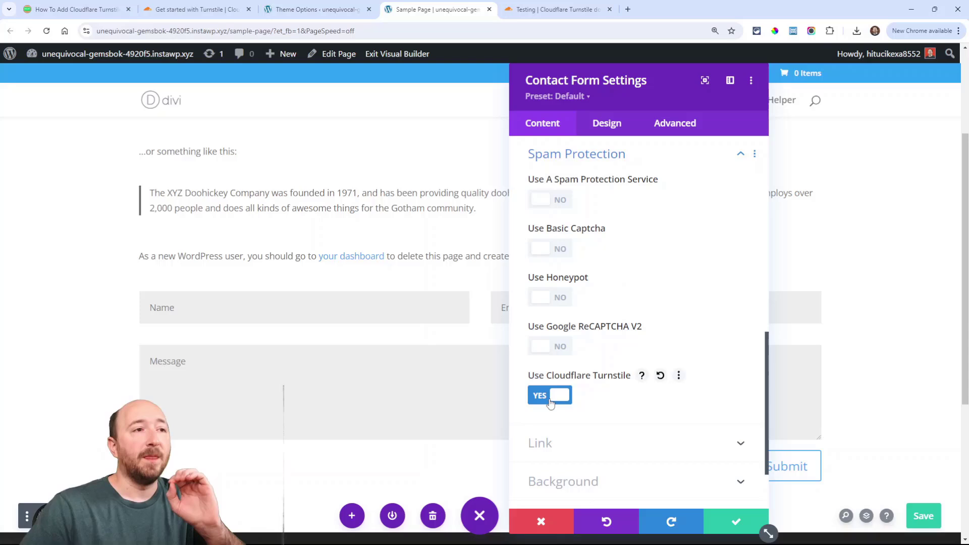
Keep Use Cloudflare Turnstile on and confirm the saved Turnstile keys in Theme Options.
click(559, 399)
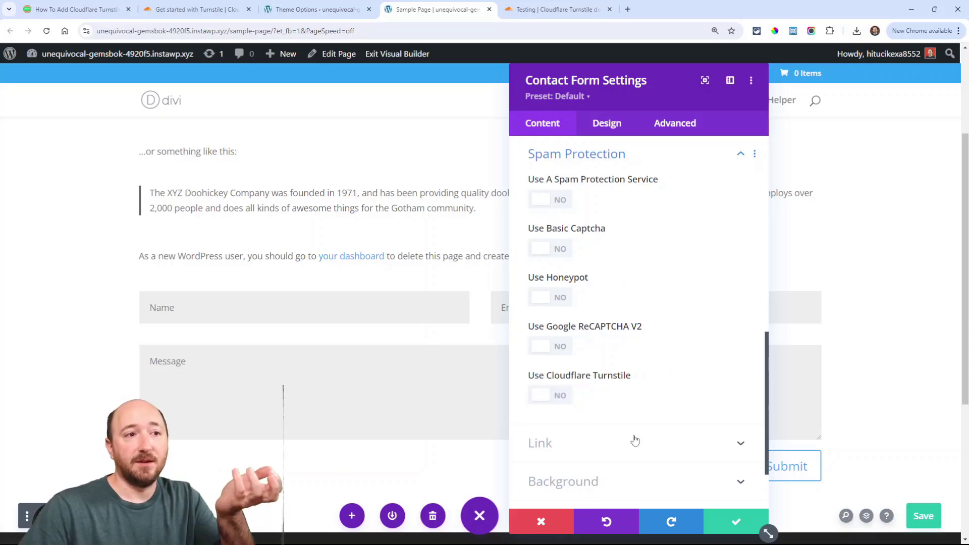
click(554, 402)
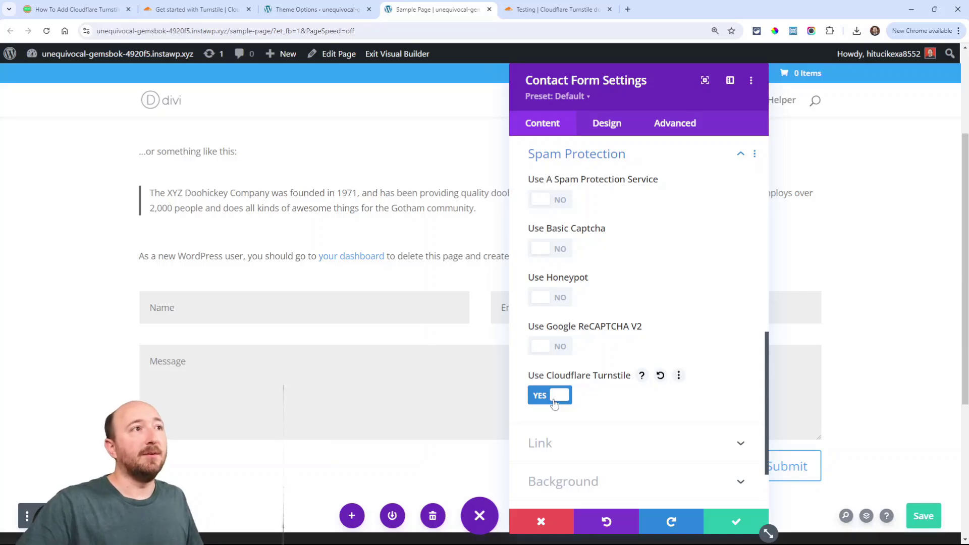
click(301, 4)
scroll(482, 432, down, 4)
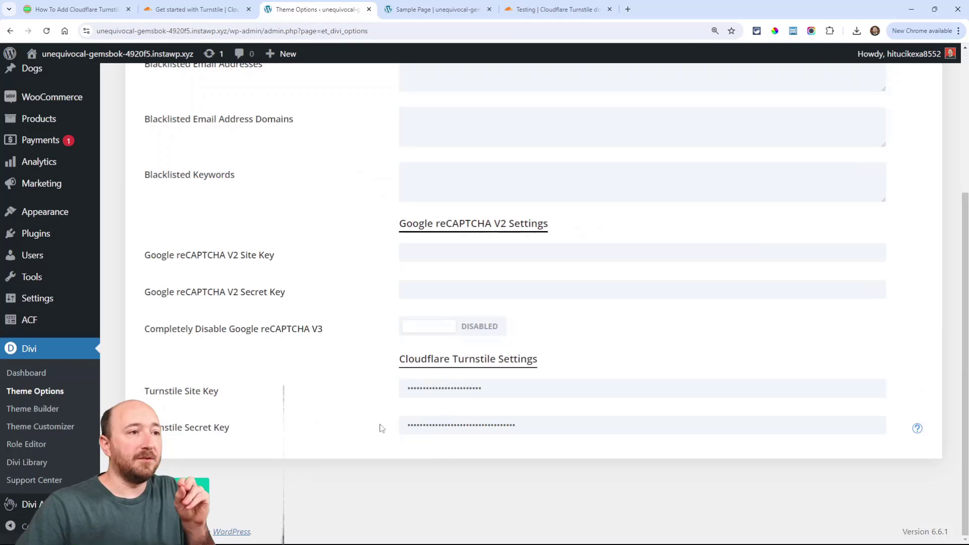
scroll(441, 403, up, 1)
scroll(440, 403, up, 2)
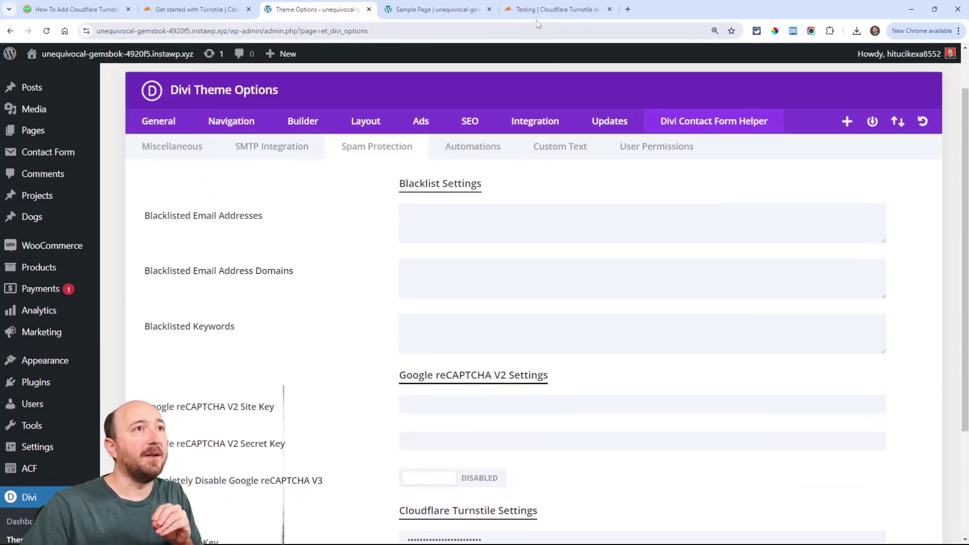
click(431, 9)
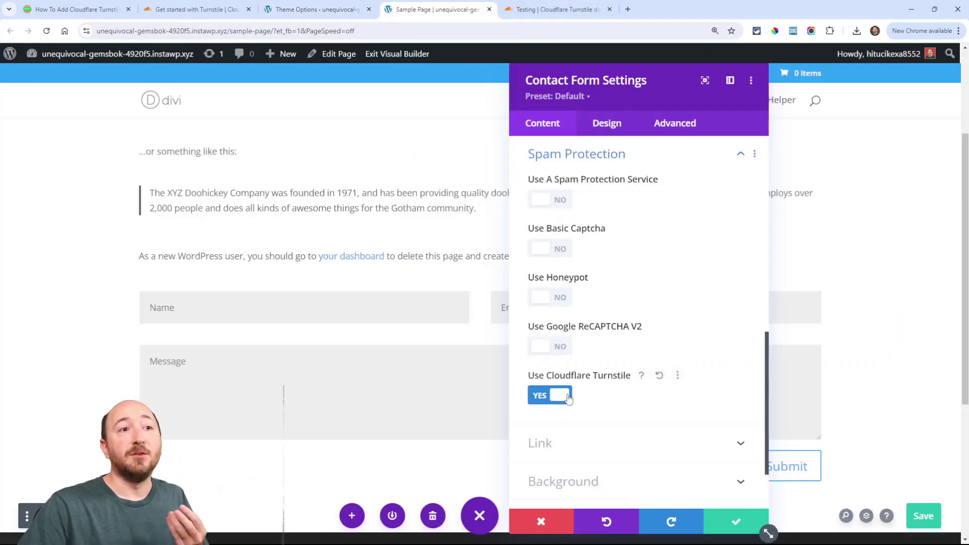
Keep Cloudflare Turnstile at YES while leaving Google ReCAPTCHA V2 set to NO.
click(547, 401)
click(546, 400)
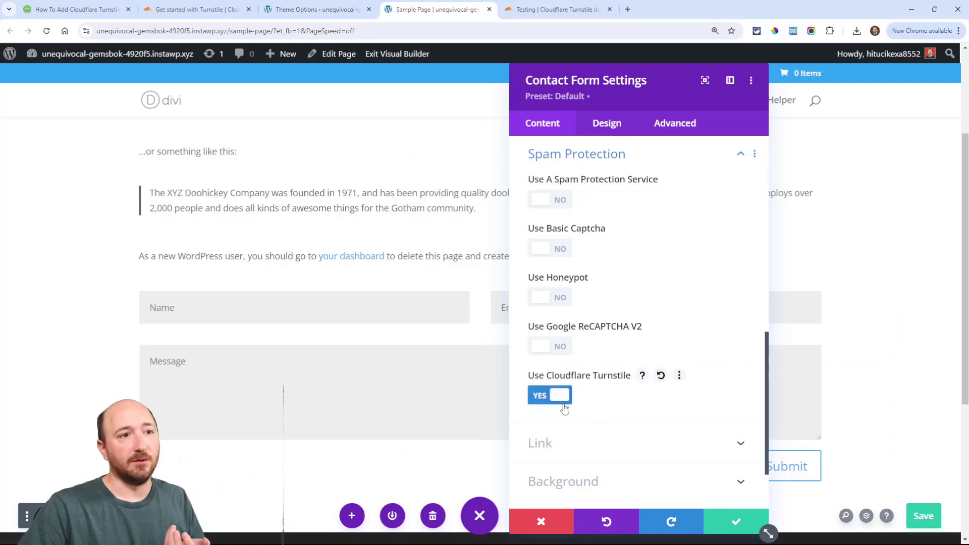
click(543, 347)
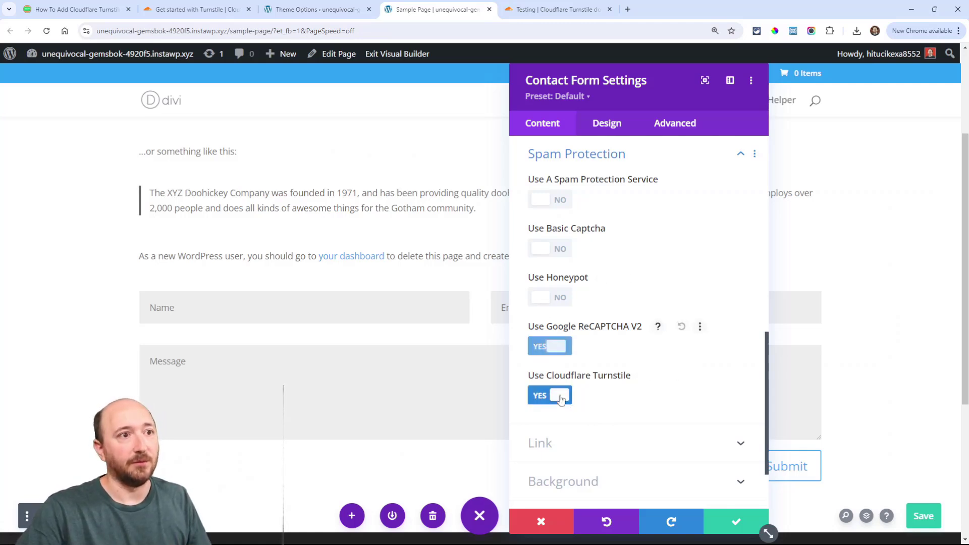
click(549, 399)
click(548, 398)
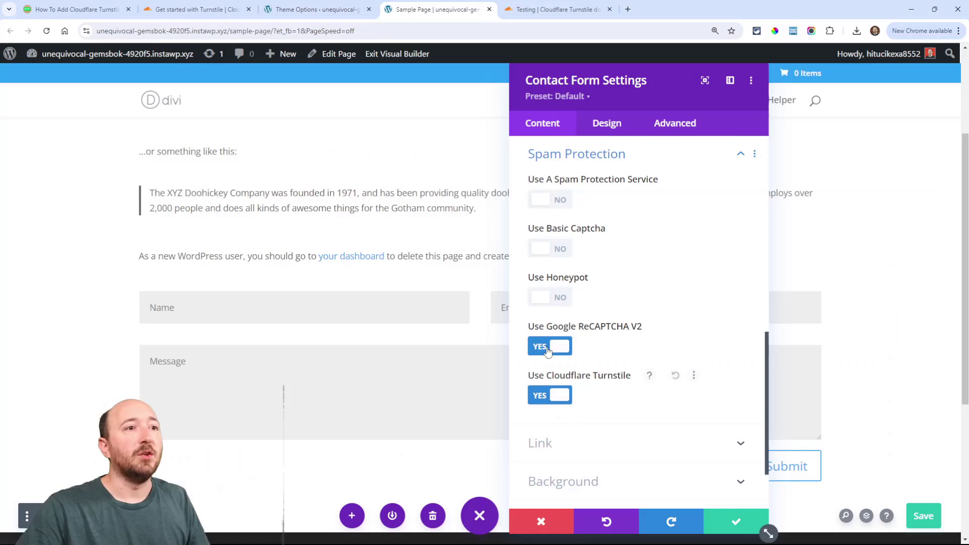
click(545, 346)
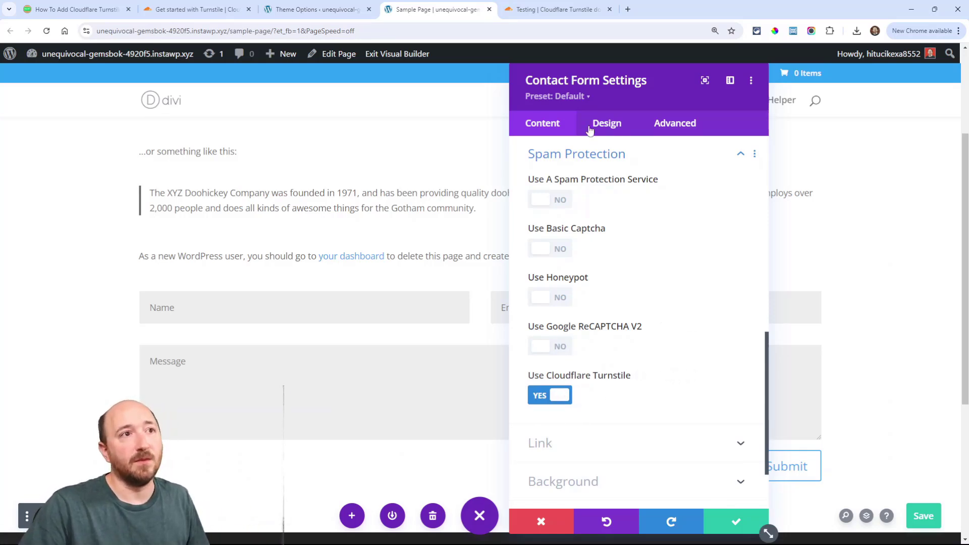
Apply the contact form settings, save the Sample Page, and view the live Turnstile widget.
click(716, 519)
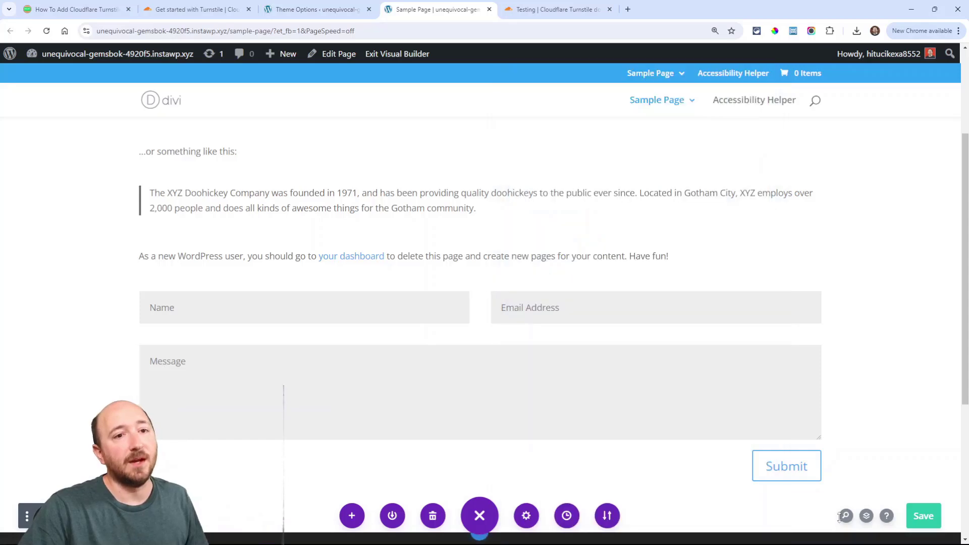
click(915, 519)
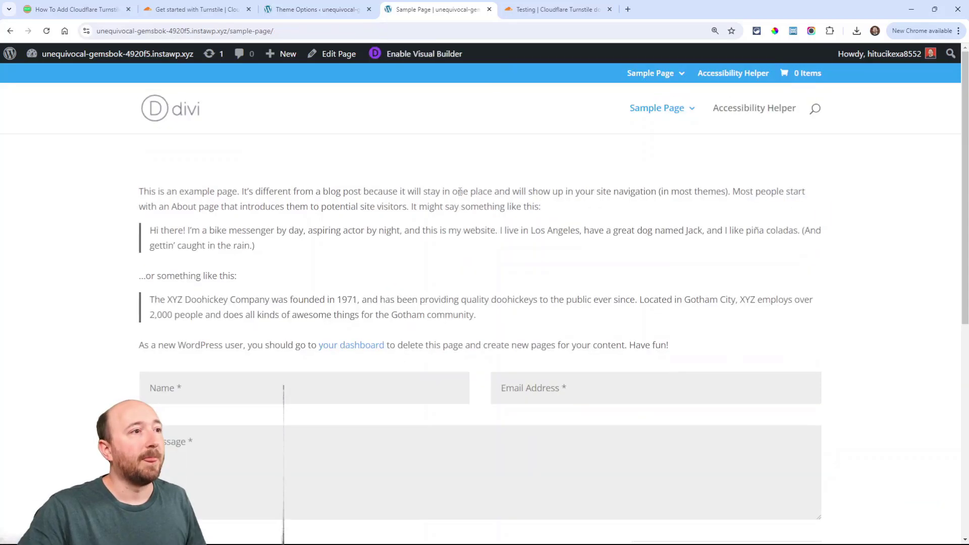
scroll(411, 177, down, 3)
scroll(491, 249, up, 1)
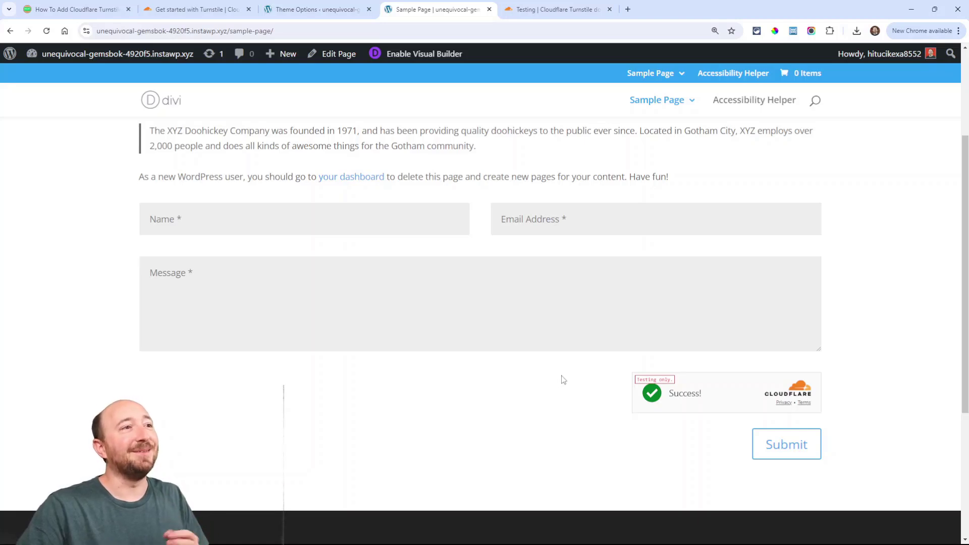
Check the Sample Page form's Turnstile Error, then return to the Turnstile Testing docs.
click(541, 15)
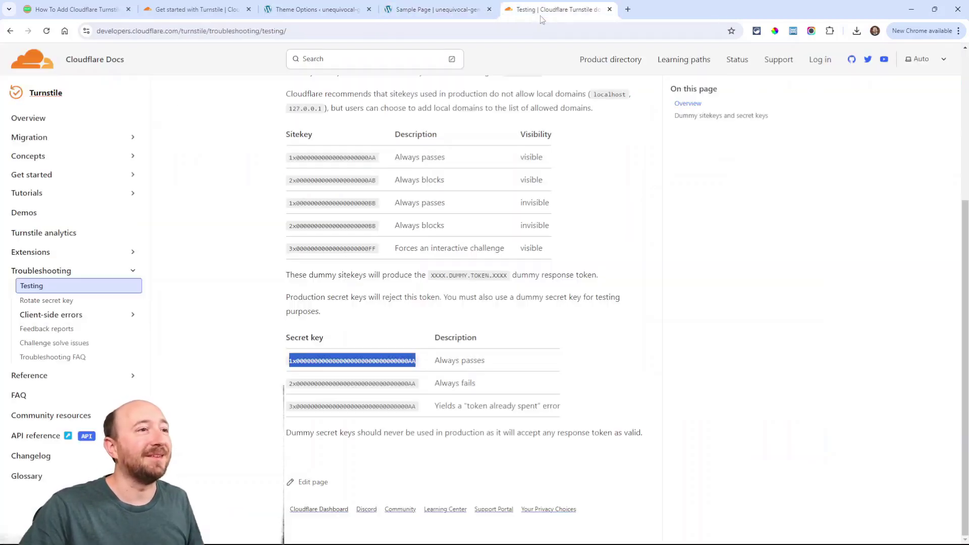
key(ctrl+shift+Tab)
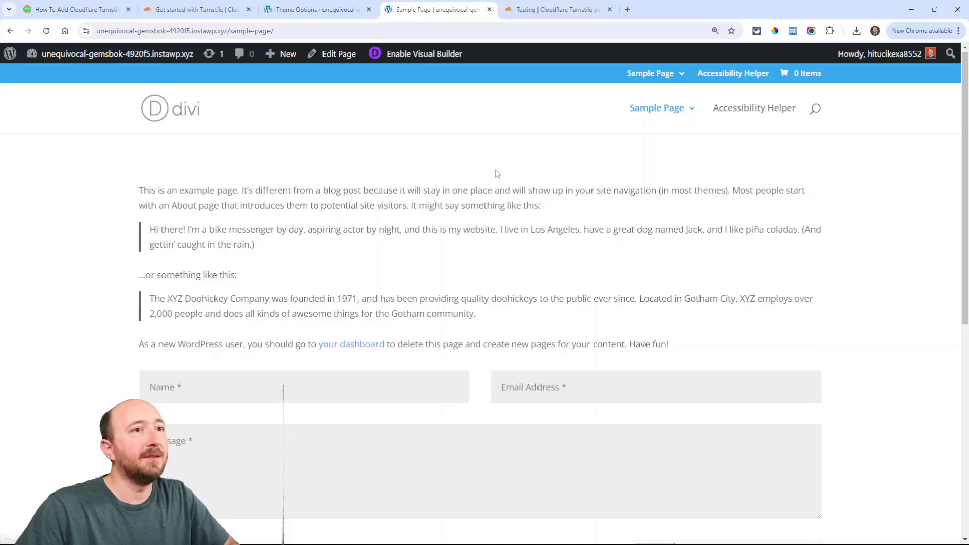
scroll(641, 213, down, 4)
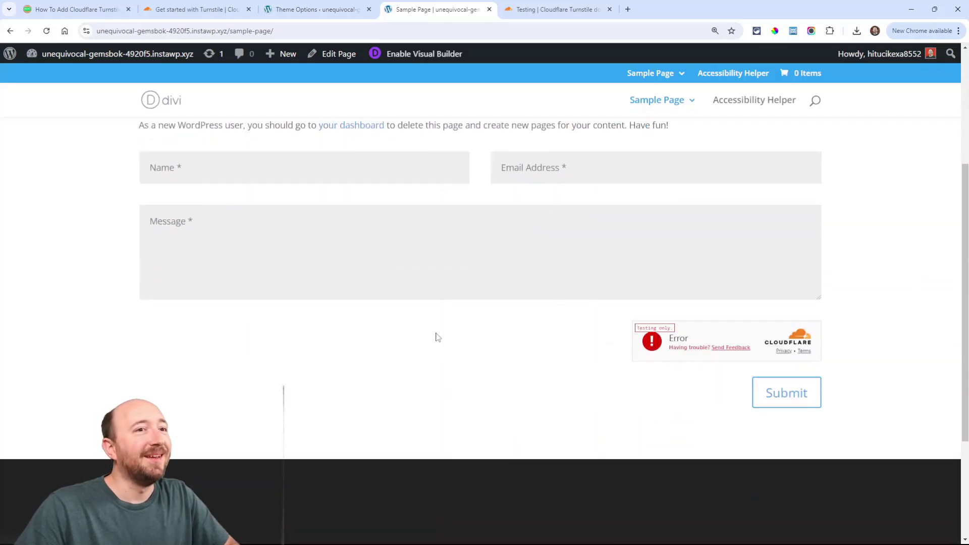
scroll(438, 337, up, 1)
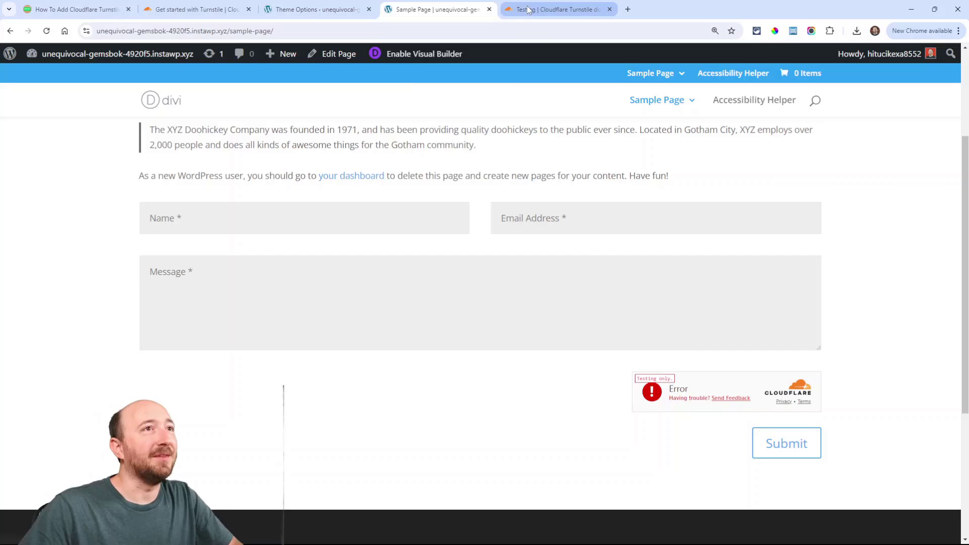
click(554, 9)
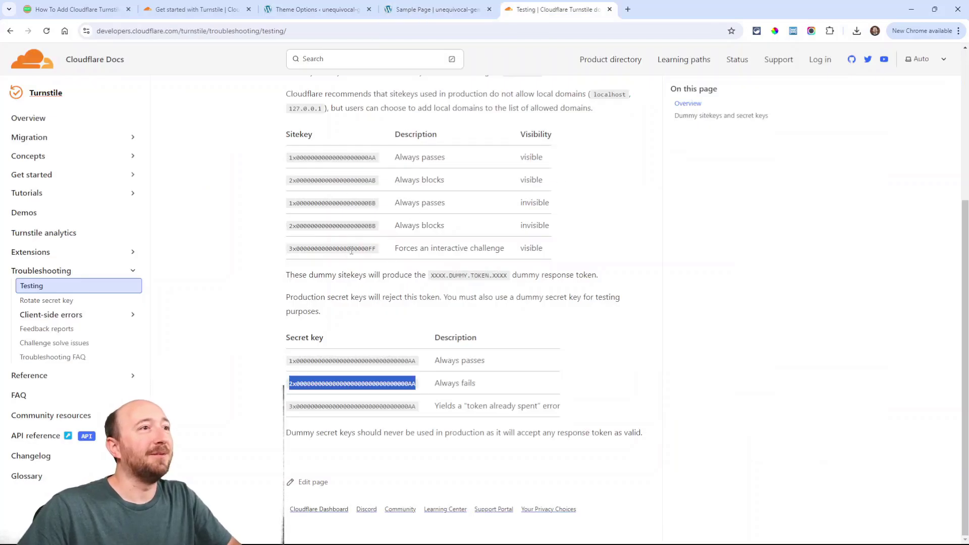